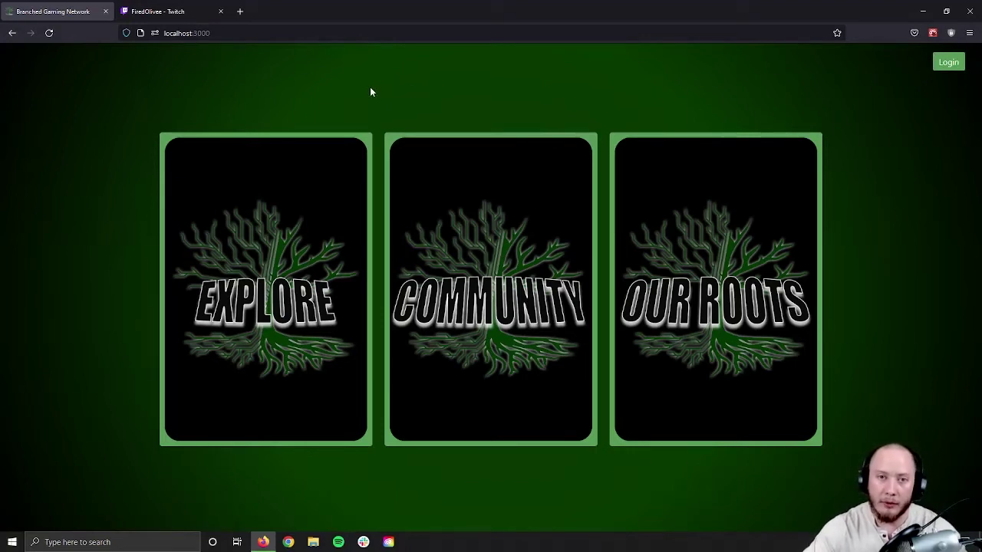
# - Load FiredOlivee's stream into the Explore page player, then return to the home page
pyautogui.click(263, 177)
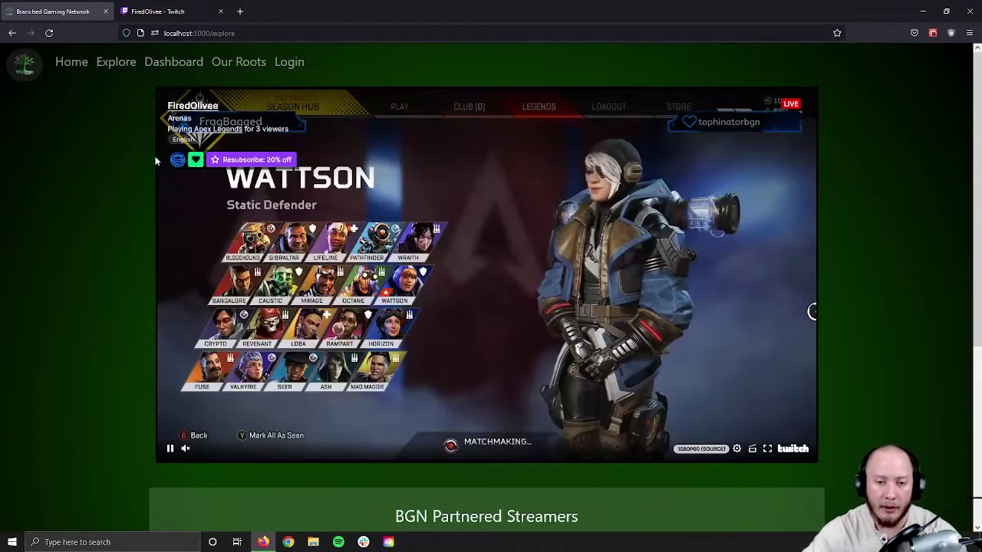
pyautogui.scroll(-3, 823, 186)
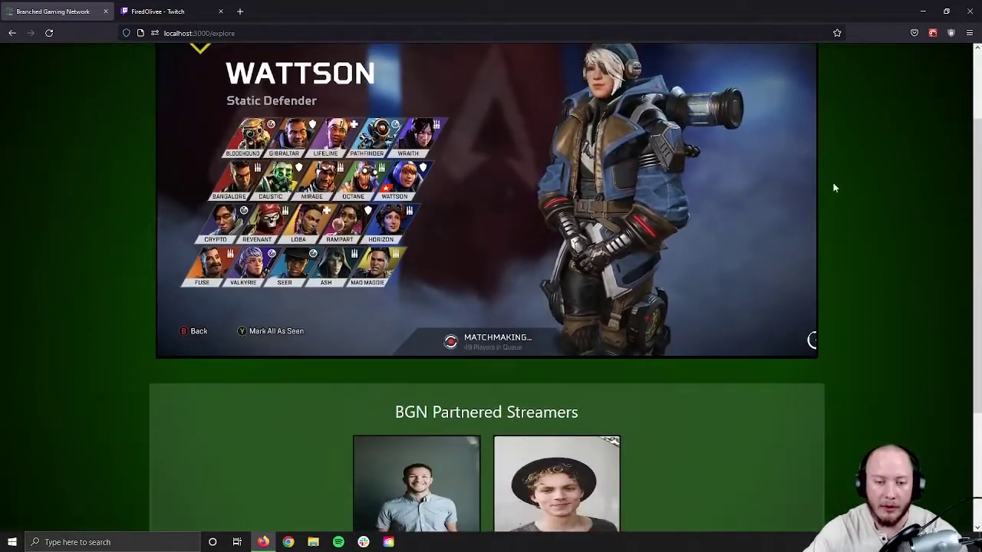
pyautogui.scroll(-3, 848, 194)
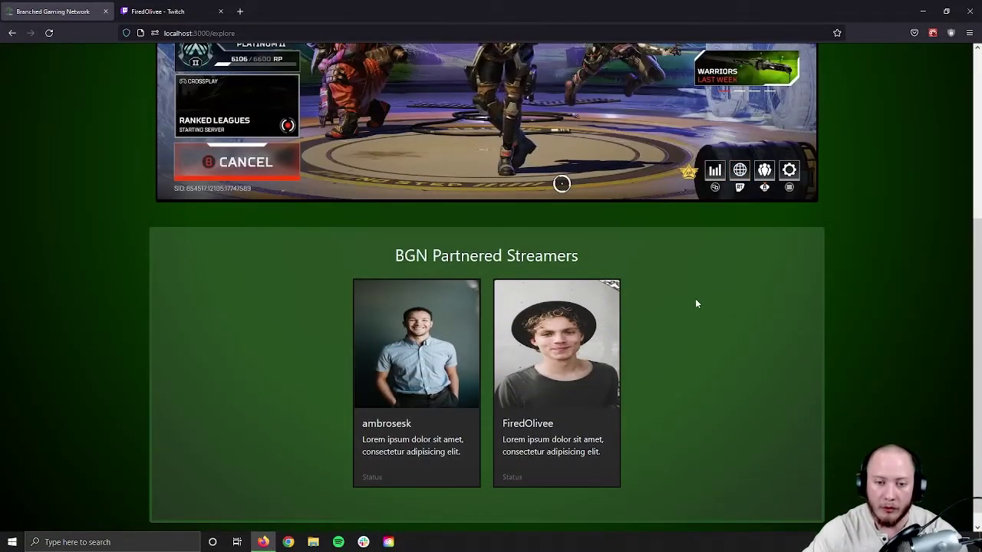
pyautogui.click(550, 366)
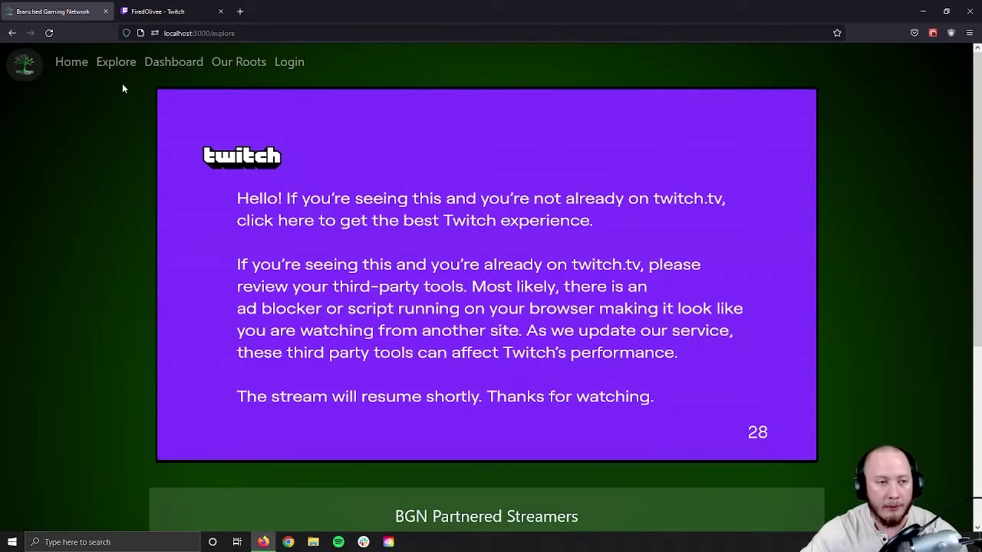
pyautogui.scroll(-3, 188, 198)
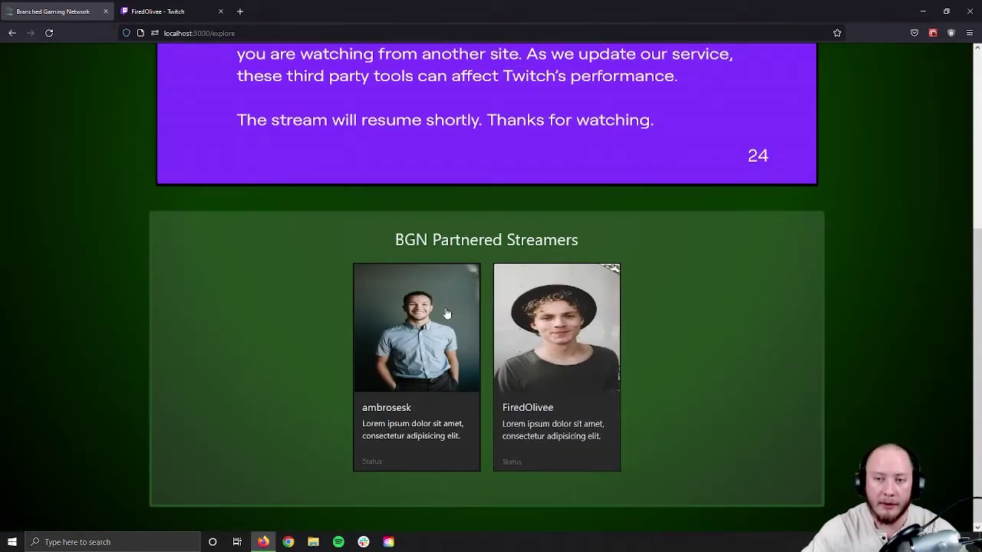
pyautogui.scroll(2, 234, 290)
pyautogui.scroll(2, 235, 290)
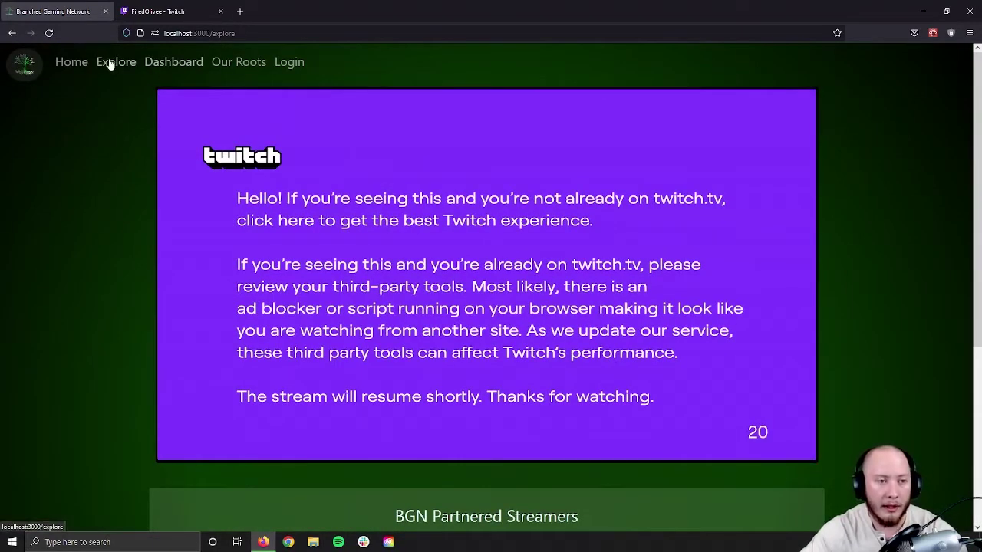
pyautogui.click(81, 61)
# - Browse the Community calendar as a guest, then view Our Roots with its Owners and Moderators cards
pyautogui.click(511, 238)
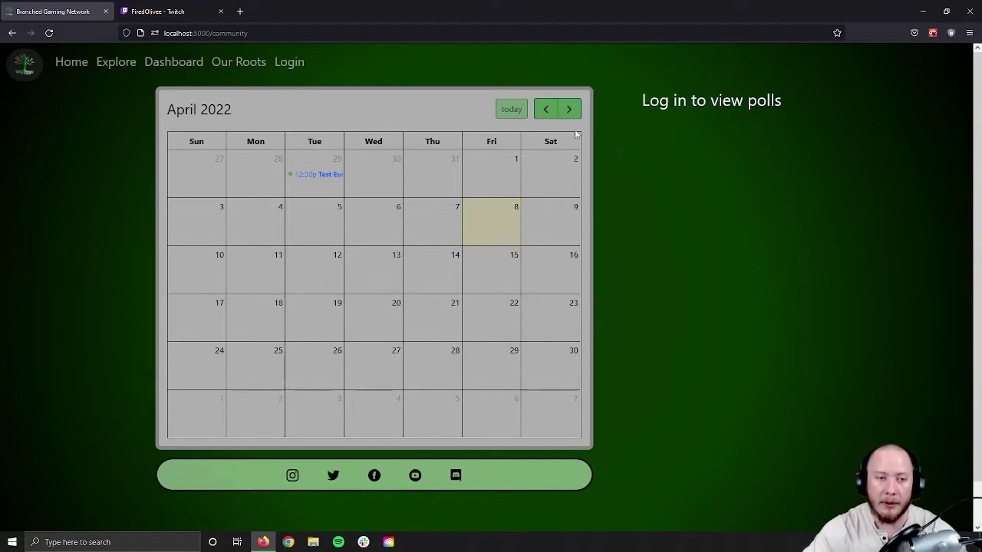
pyautogui.click(66, 67)
pyautogui.click(662, 293)
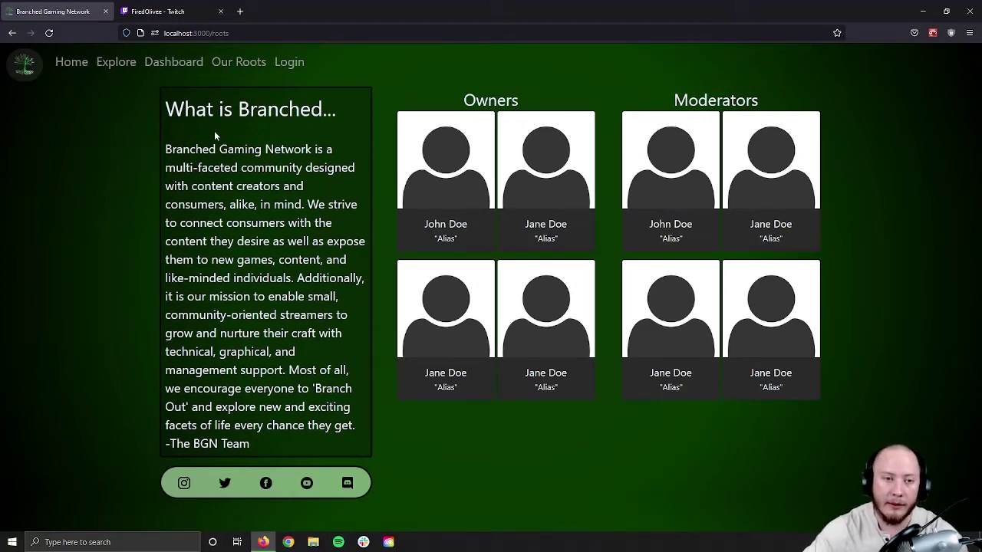
# - Log in using the browser's saved test user credentials and check the displayed account name
pyautogui.click(70, 67)
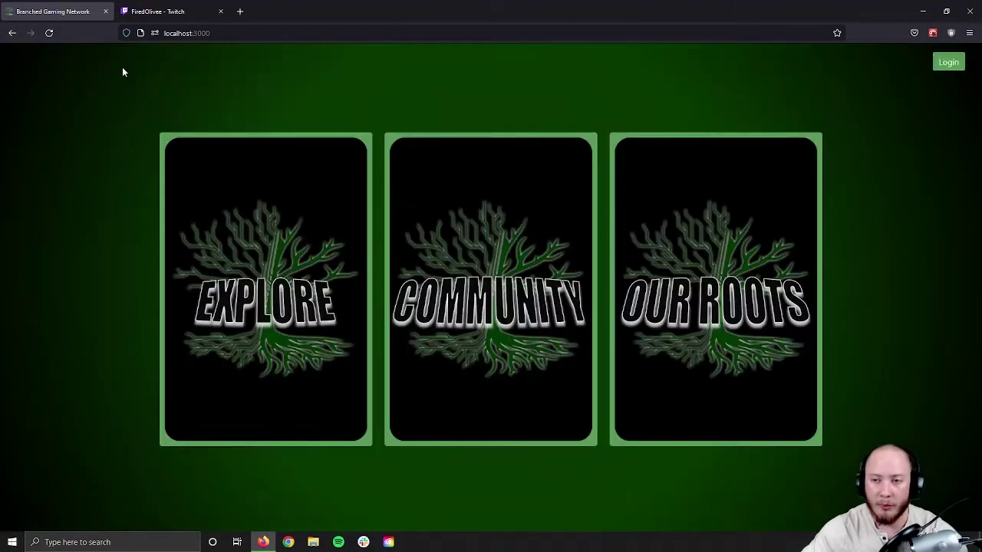
pyautogui.click(946, 64)
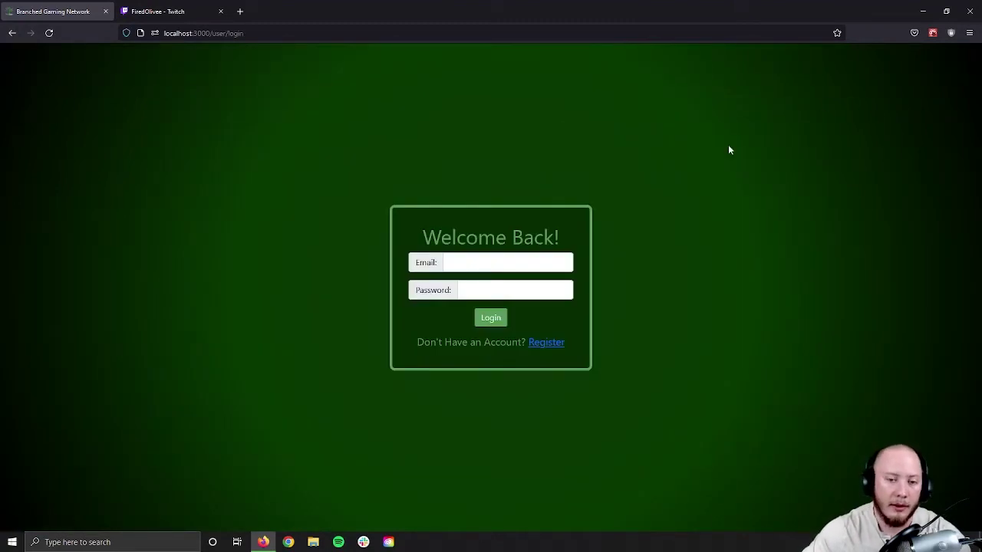
pyautogui.click(525, 261)
pyautogui.click(469, 323)
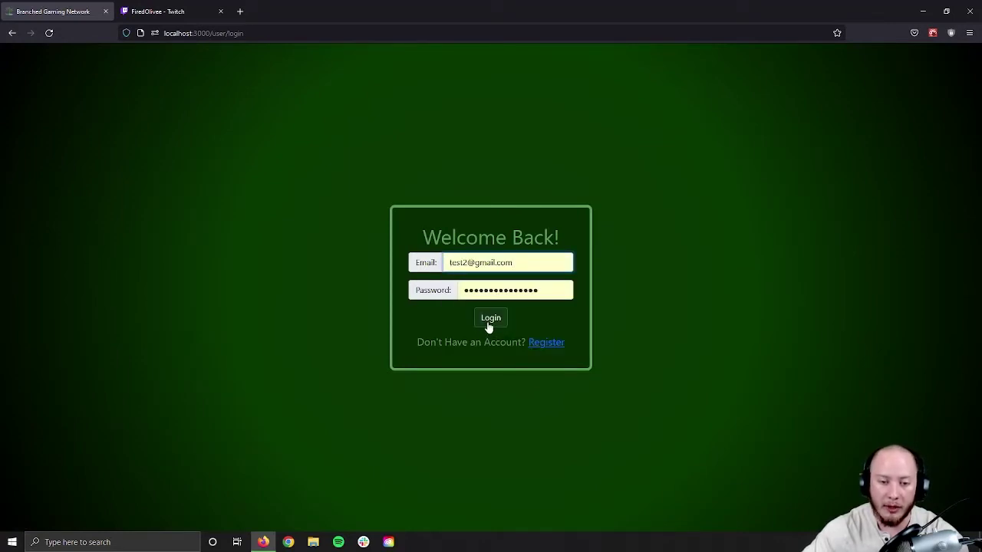
pyautogui.click(489, 320)
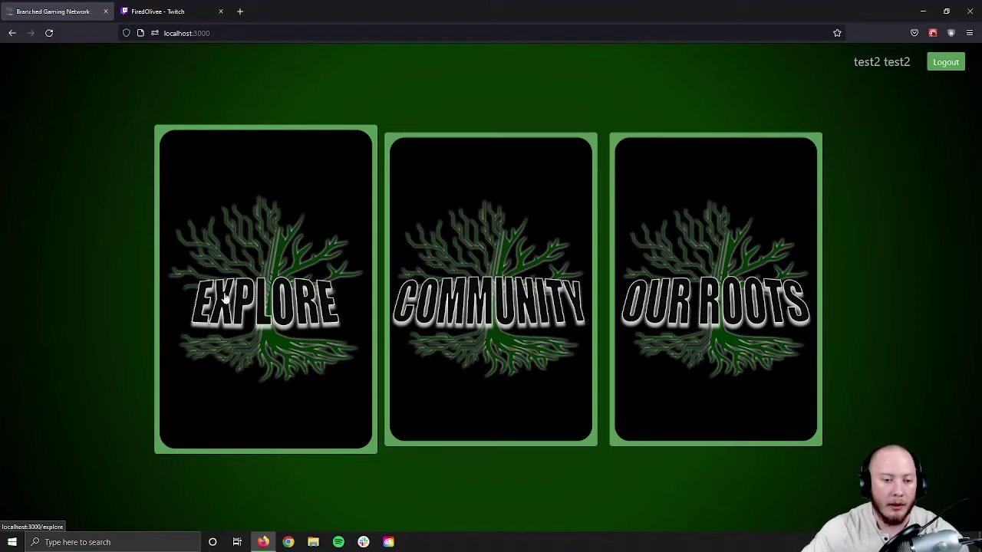
pyautogui.moveTo(854, 65); pyautogui.dragTo(911, 62)
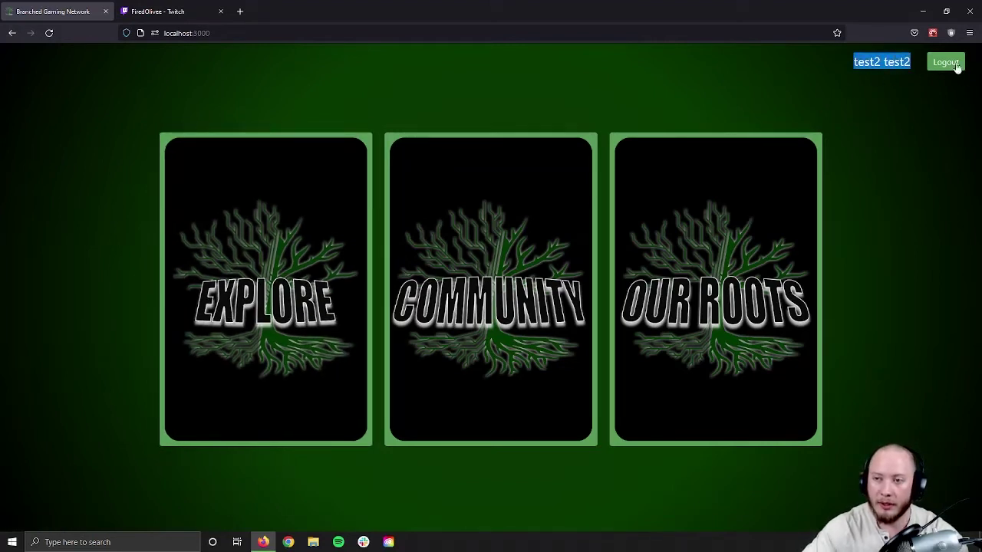
# - Look over the Explore page as a logged-in user, then go back home
pyautogui.click(276, 259)
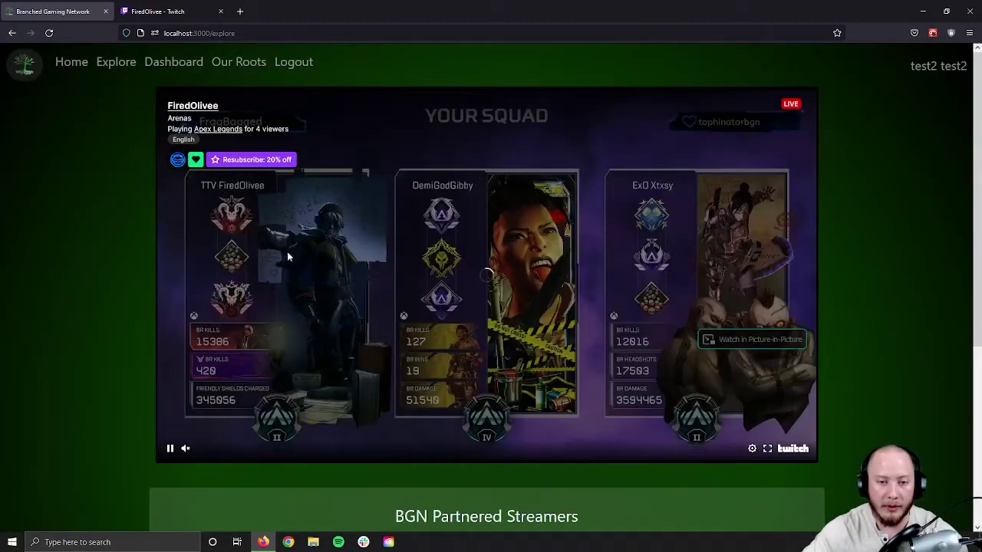
pyautogui.scroll(-3, 366, 212)
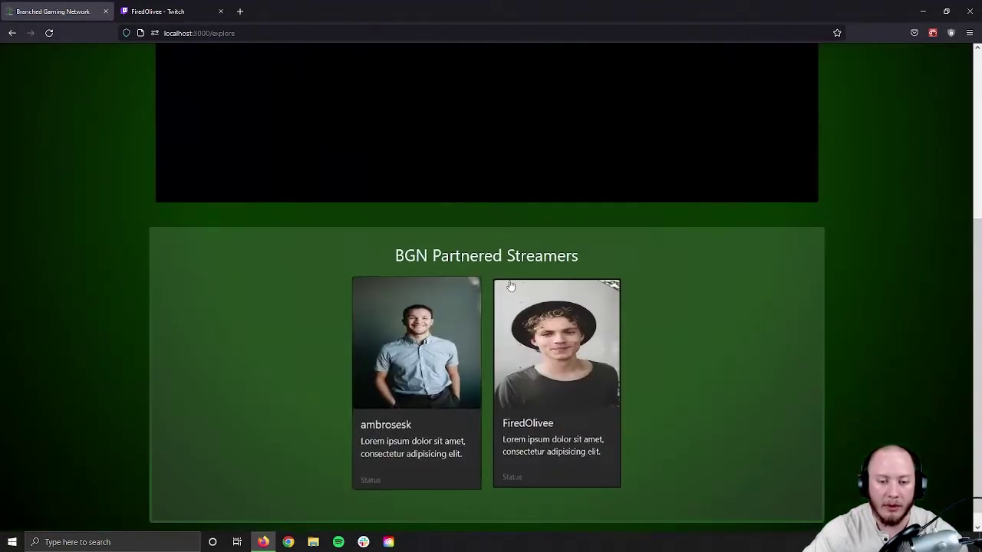
pyautogui.scroll(3, 462, 369)
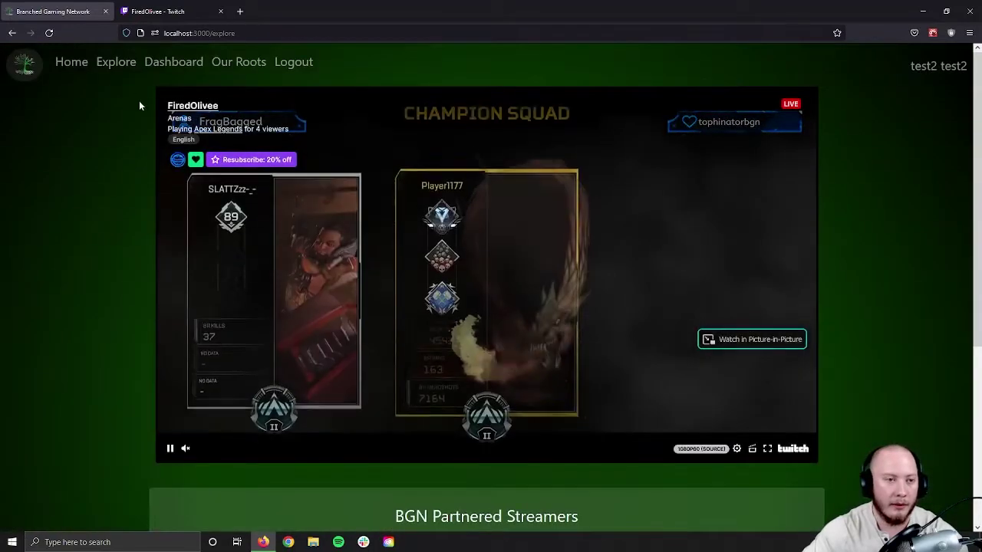
pyautogui.click(70, 68)
# - On the Community page, cast a vote for option 3 in the New Poll
pyautogui.click(474, 298)
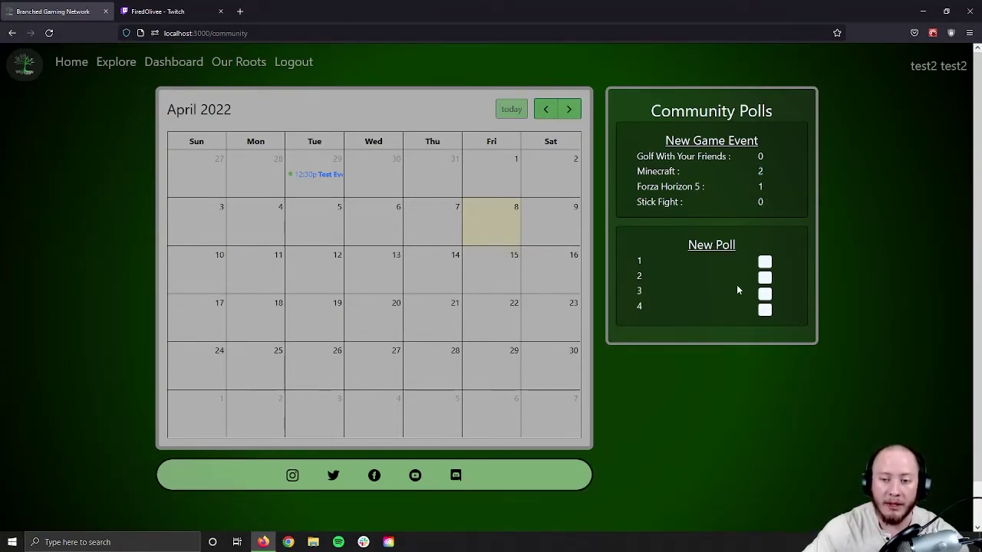
pyautogui.click(765, 262)
pyautogui.click(764, 293)
pyautogui.click(765, 310)
pyautogui.click(765, 277)
pyautogui.click(765, 292)
pyautogui.moveTo(769, 291); pyautogui.dragTo(749, 294)
pyautogui.click(725, 307)
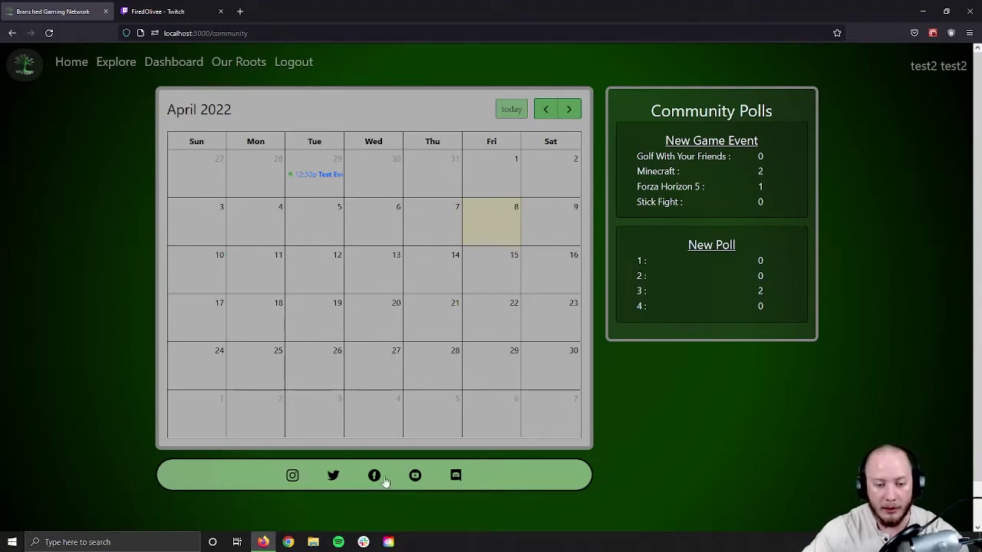
# - Visit Our Roots, return home, and log out of the test user account
pyautogui.click(240, 65)
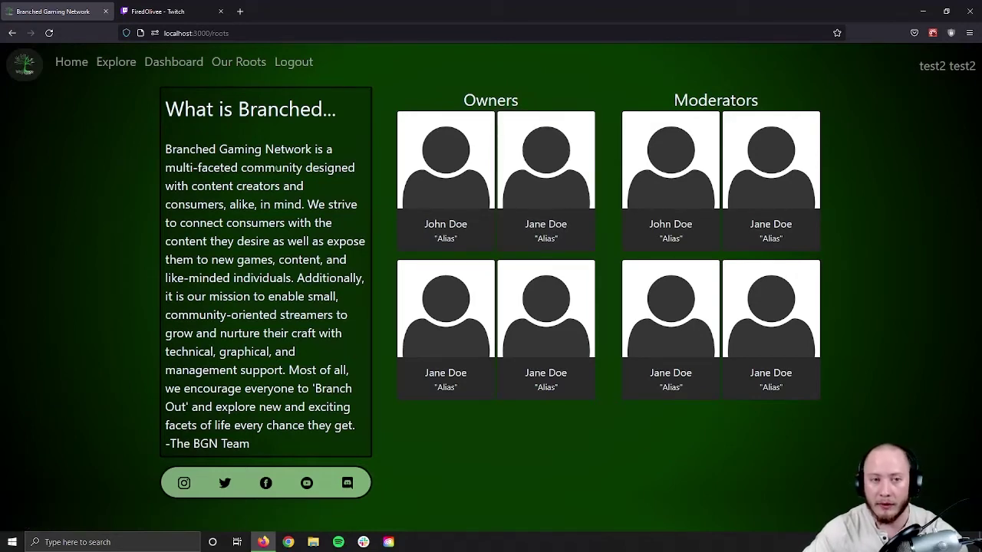
pyautogui.click(68, 62)
pyautogui.click(947, 65)
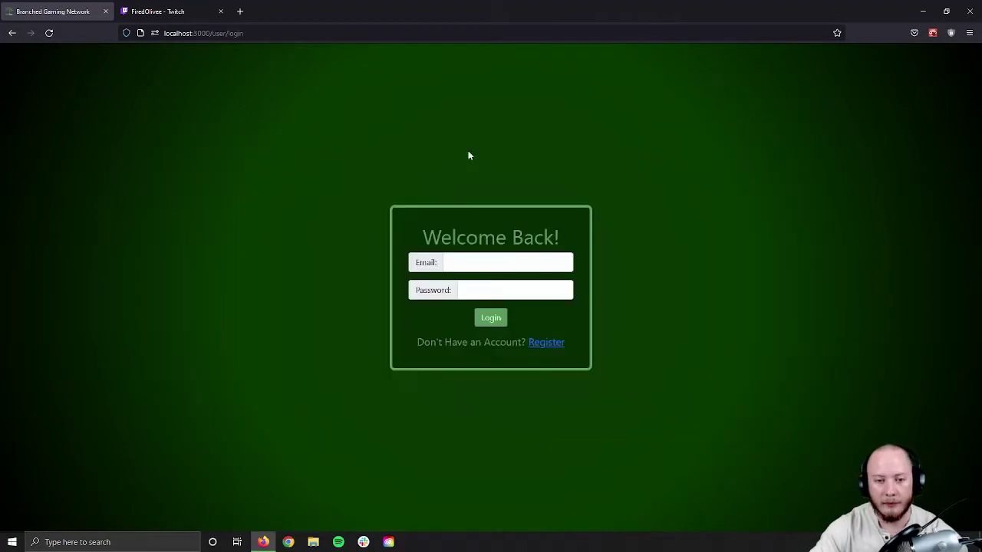
# - Log in with the saved admin test account credentials and check the displayed admin name
pyautogui.click(458, 263)
pyautogui.click(478, 305)
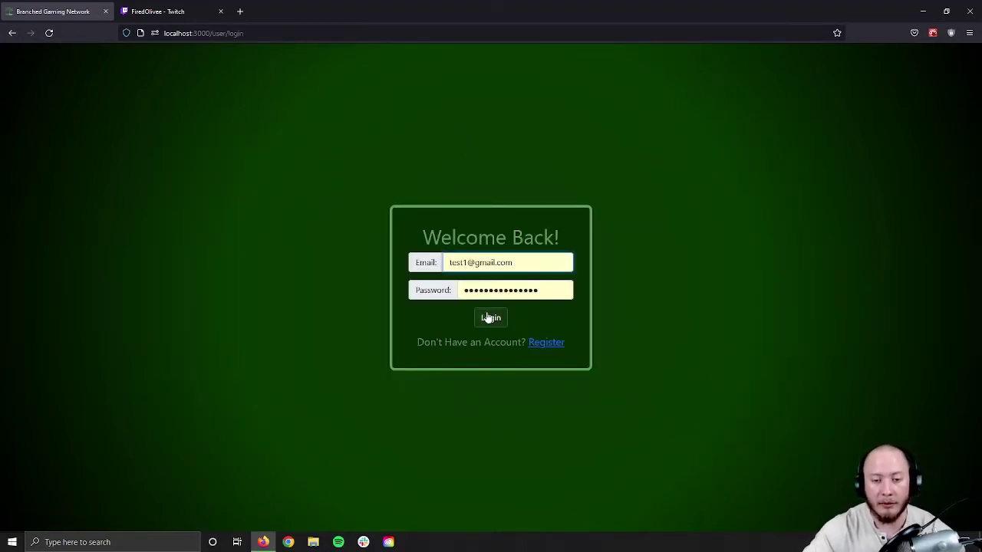
pyautogui.click(490, 318)
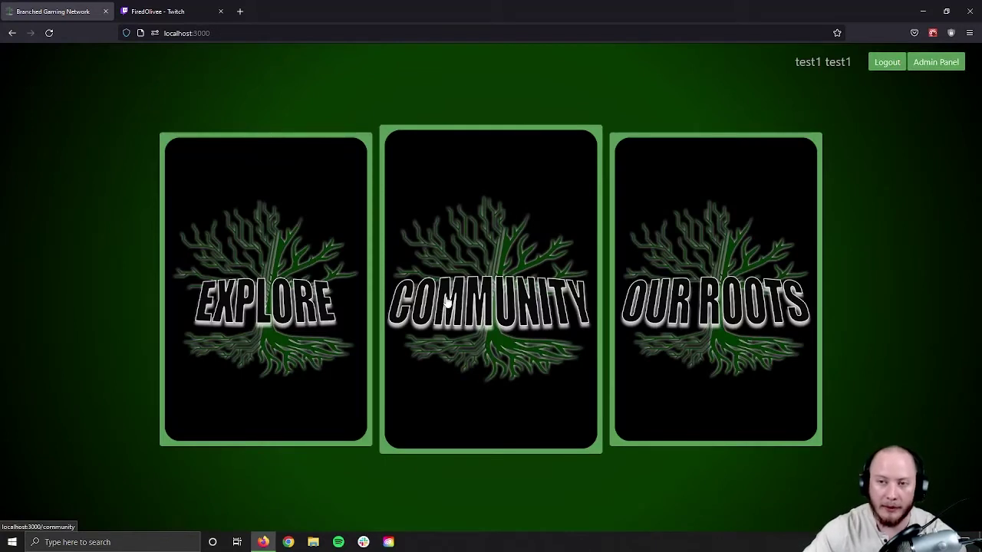
pyautogui.moveTo(805, 61); pyautogui.dragTo(850, 61)
pyautogui.click(875, 134)
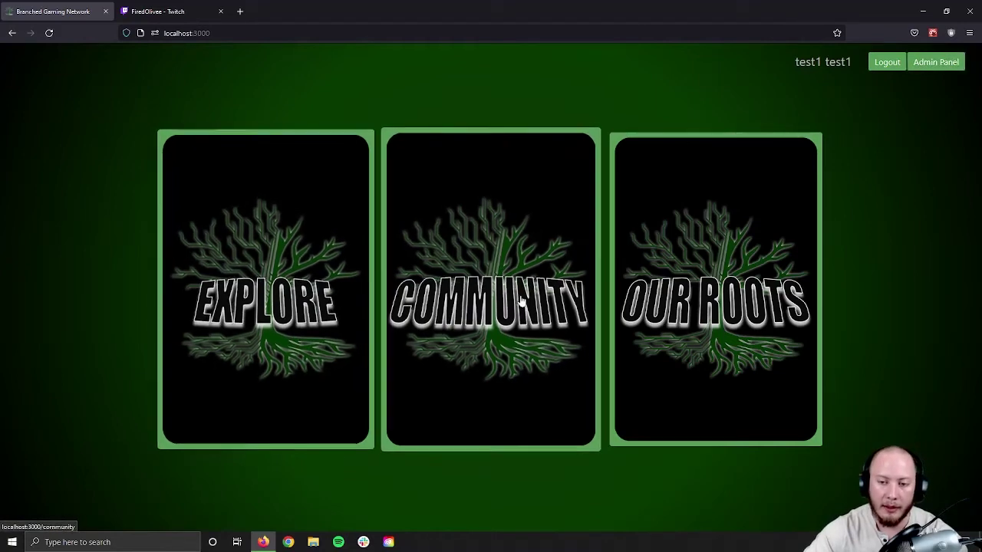
# - Look over the Explore page stream and partners, then go to the Admin Panel
pyautogui.click(228, 290)
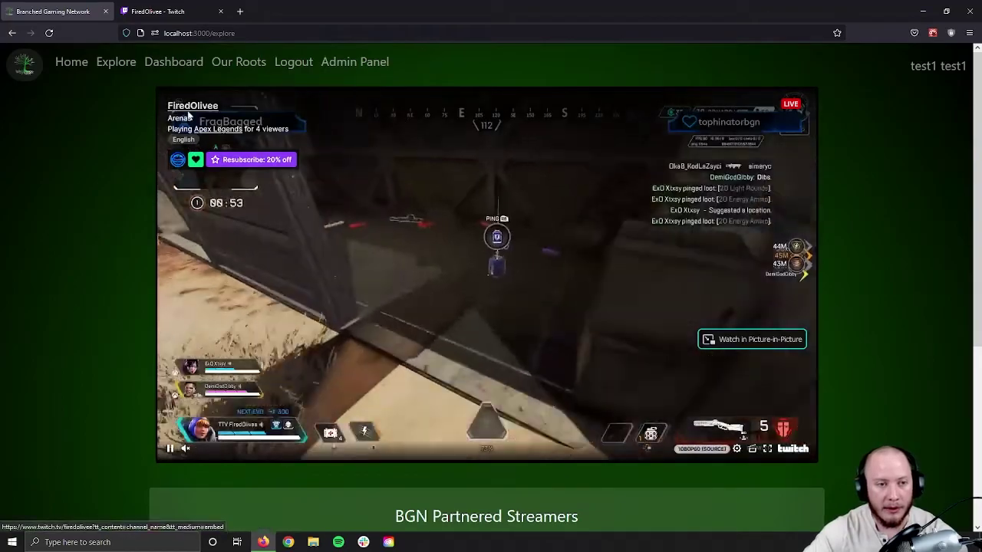
pyautogui.scroll(-3, 484, 414)
pyautogui.scroll(3, 478, 412)
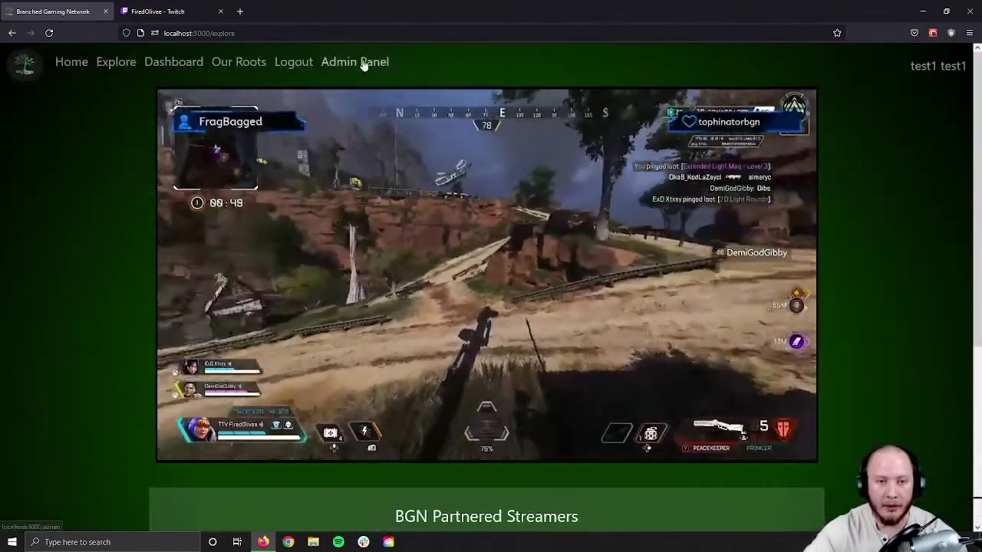
pyautogui.click(364, 65)
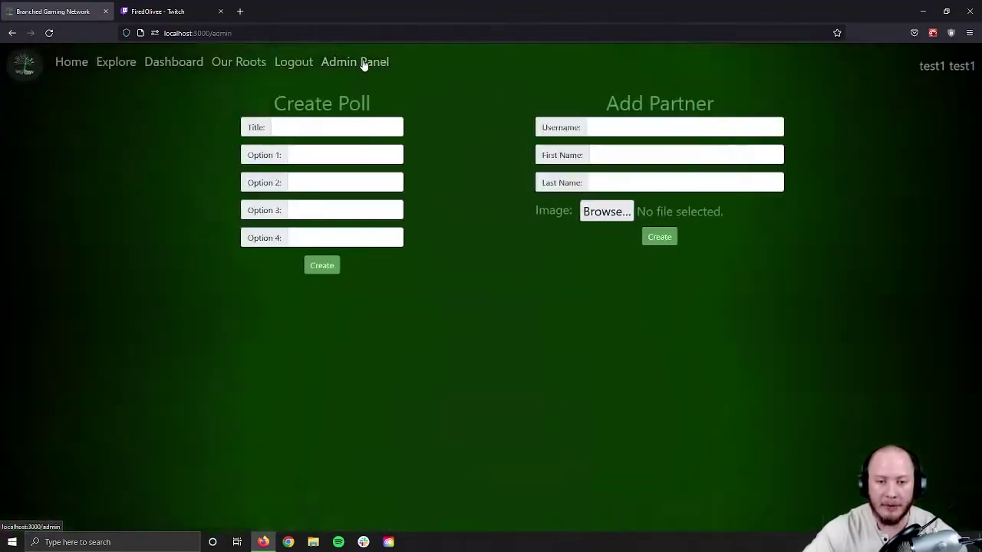
# - Get a followed channel's username from the Twitch tab and enter it as the partner username
pyautogui.click(147, 11)
pyautogui.click(49, 33)
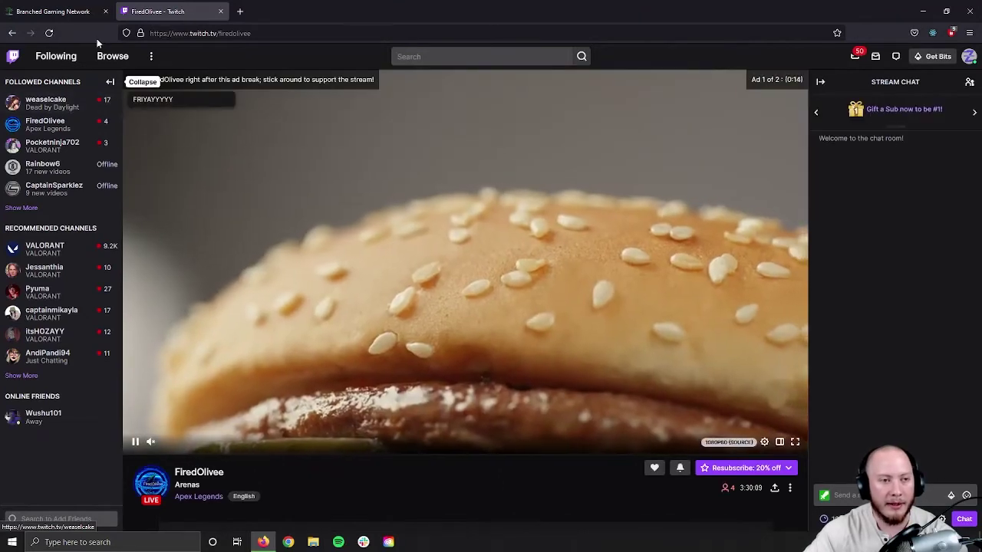
pyautogui.click(73, 12)
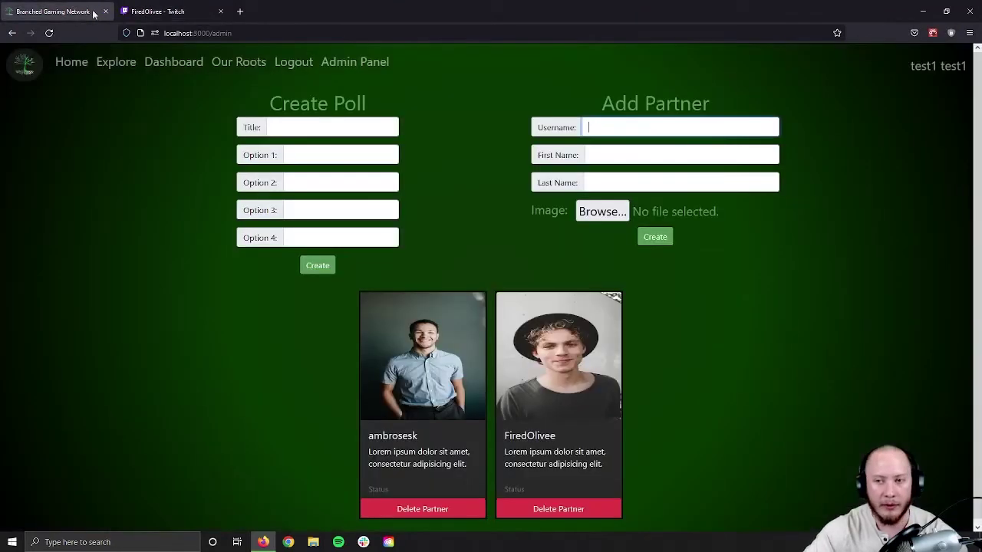
pyautogui.write('weasecake')
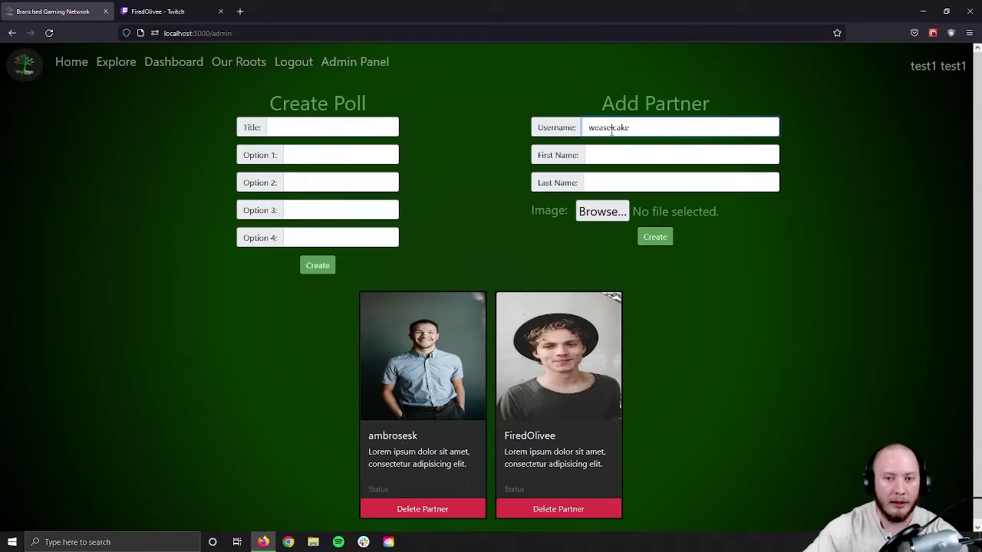
# - Add the partner's first and last name and photo rayul-_M6gy9oHgIl-unsplash.jpg, create it, then open Explore
pyautogui.click(611, 153)
pyautogui.press('Tab')
pyautogui.write('Doe')
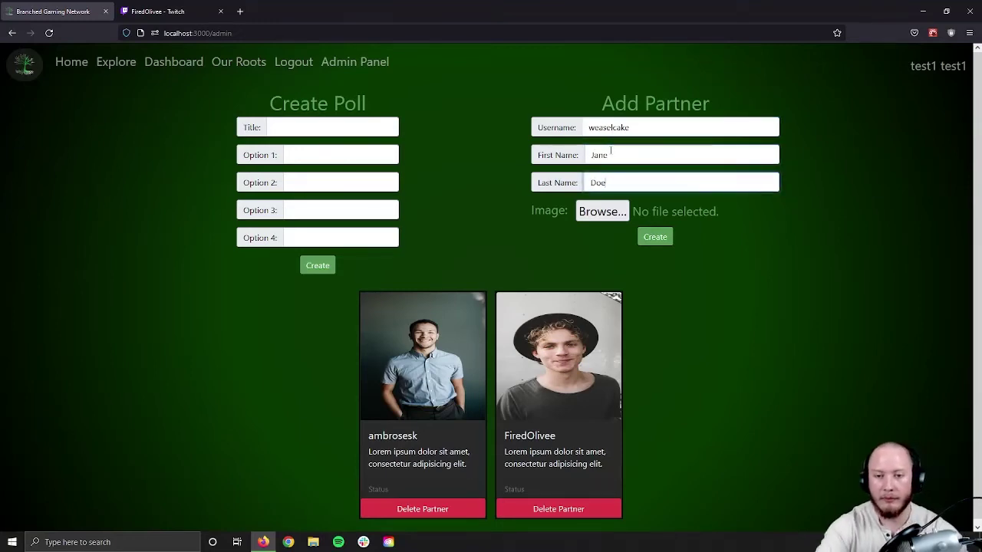
pyautogui.click(602, 211)
pyautogui.doubleClick(234, 96)
pyautogui.click(654, 237)
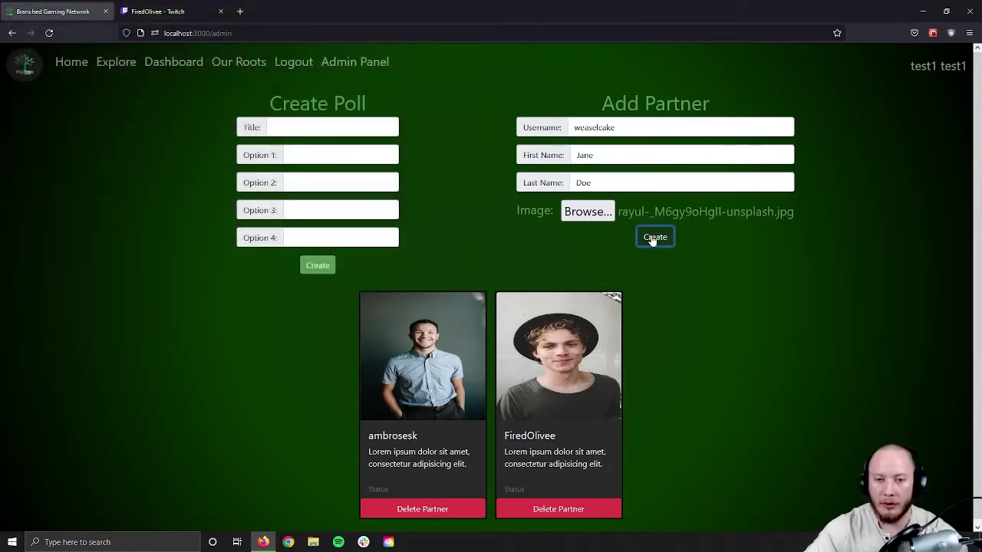
pyautogui.click(107, 62)
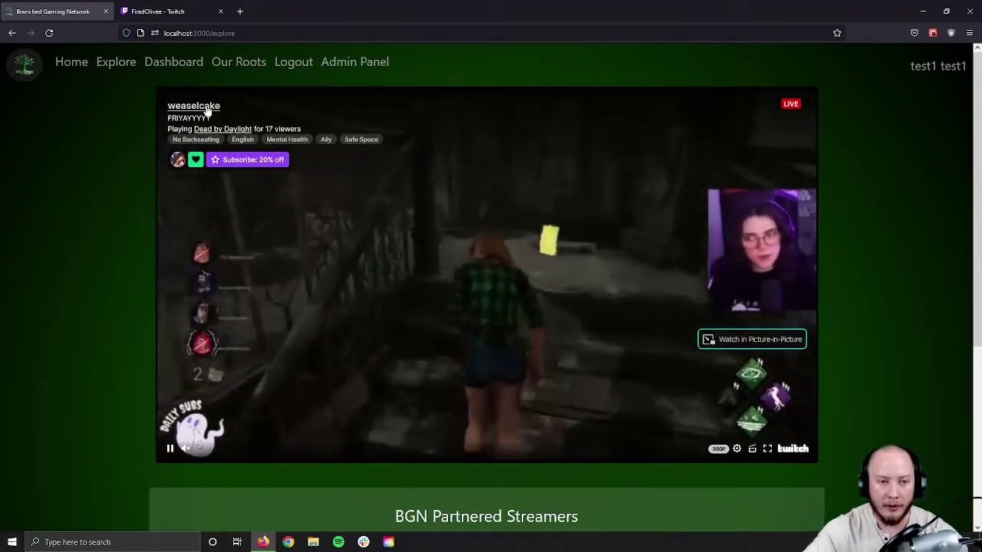
# - Check the new card under BGN Partnered Streamers, then go to the Dashboard
pyautogui.moveTo(167, 104); pyautogui.dragTo(261, 130)
pyautogui.scroll(-4, 348, 285)
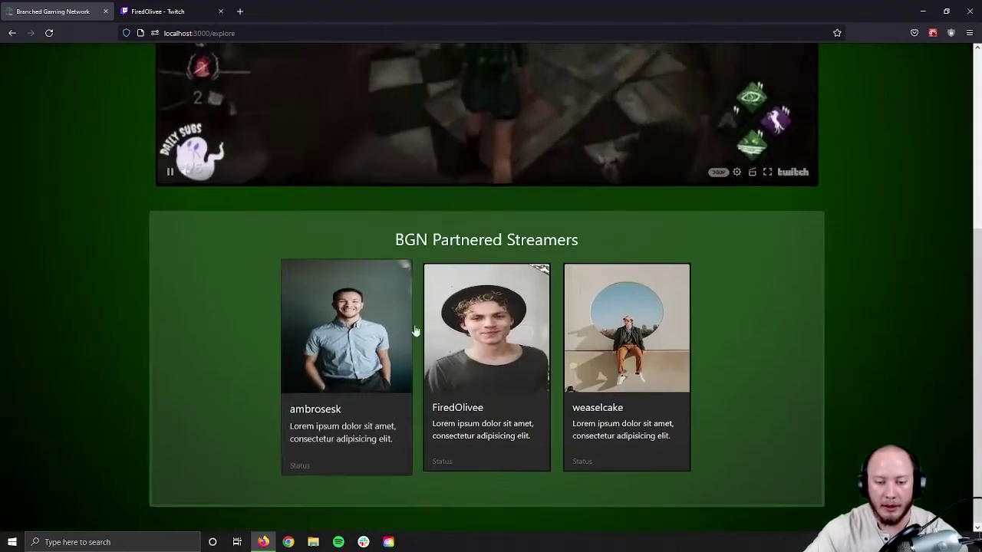
pyautogui.scroll(4, 484, 325)
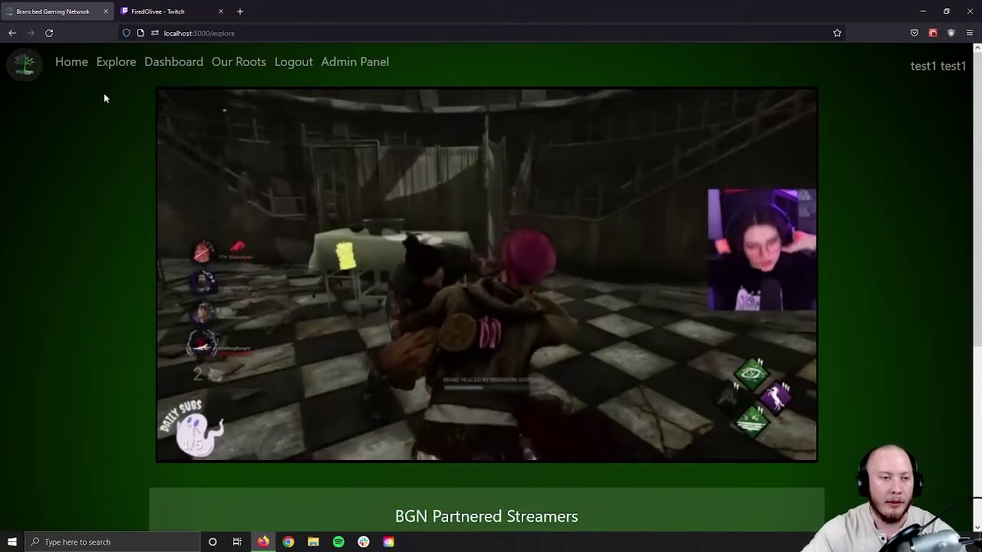
pyautogui.click(176, 64)
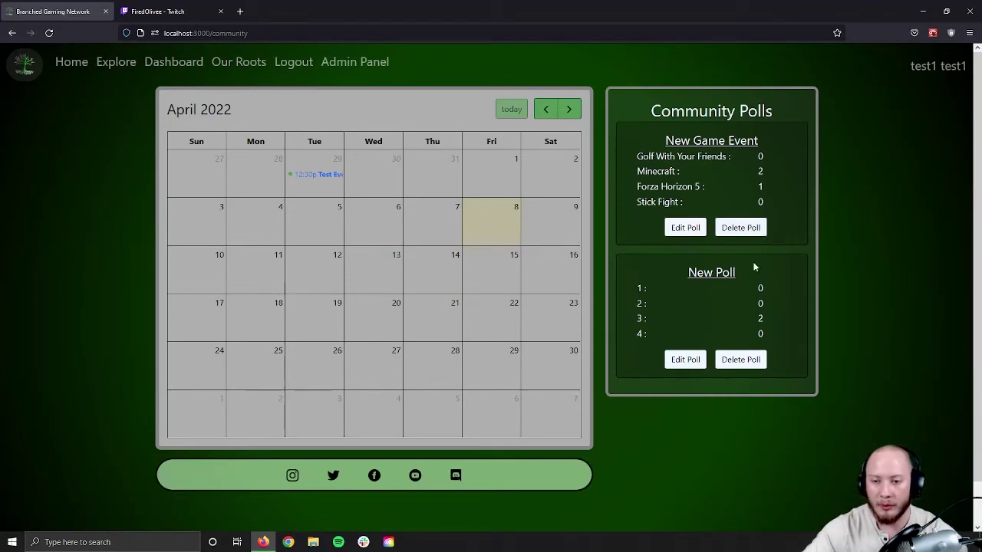
# - Delete New Poll and create New Poll 2 with options 1, 2, 3 and 4
pyautogui.click(741, 360)
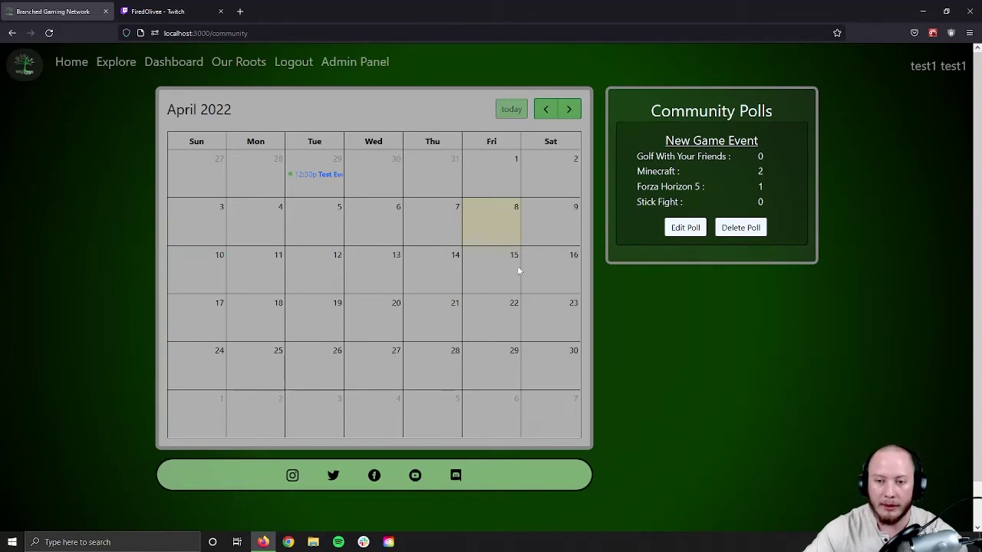
pyautogui.click(357, 61)
pyautogui.click(338, 129)
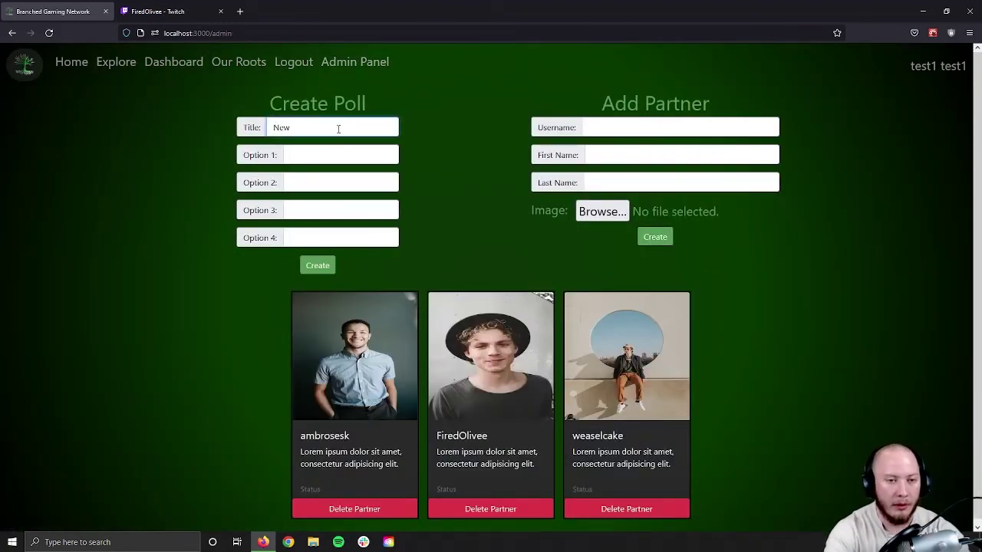
pyautogui.write('1')
pyautogui.press('Tab')
pyautogui.write('2')
pyautogui.press('Tab')
pyautogui.write('3')
pyautogui.press('Tab')
pyautogui.write('4')
pyautogui.click(305, 264)
# - On the Dashboard, start editing New Poll 2's title
pyautogui.click(160, 65)
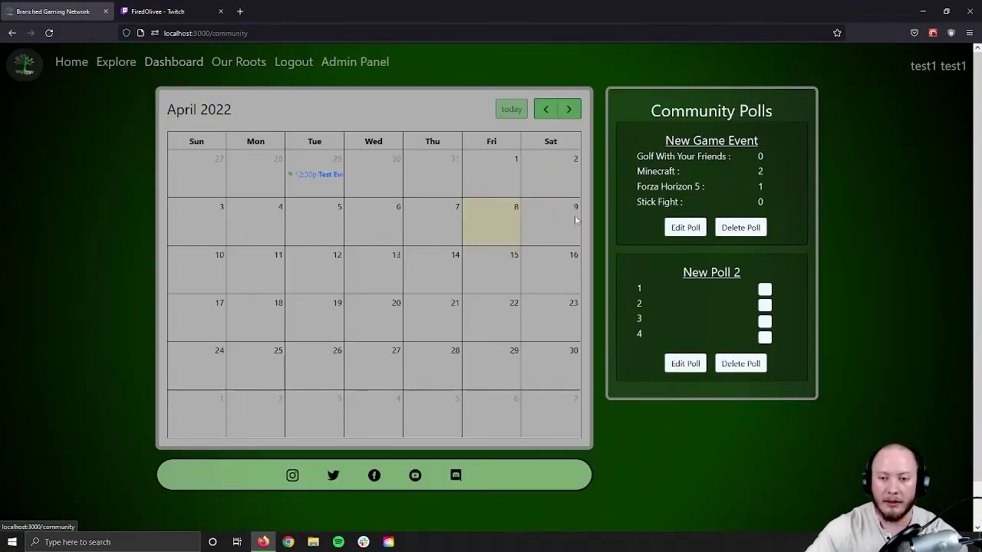
pyautogui.click(691, 363)
pyautogui.click(117, 53)
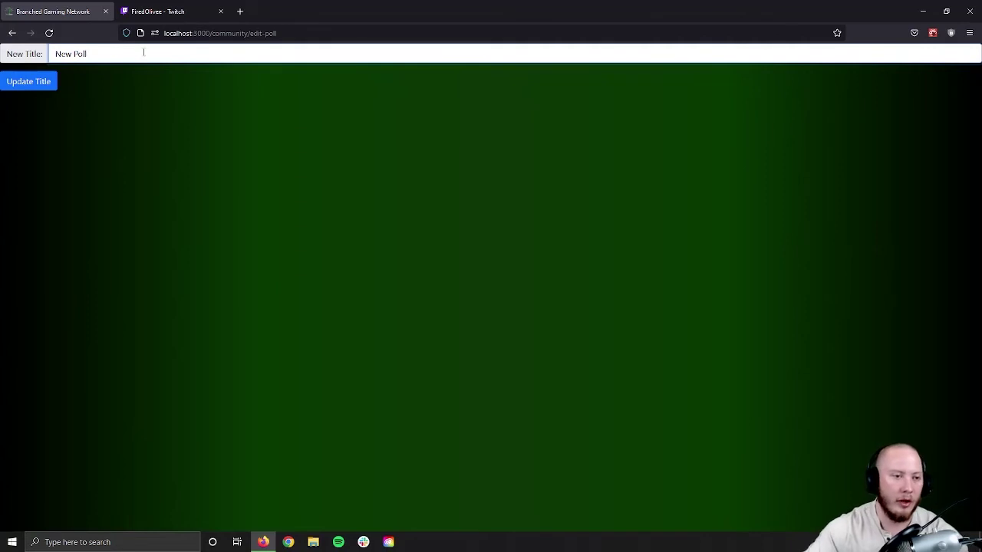
# - Save the poll title as 'New Poll', then view the Our Roots page
pyautogui.click(37, 84)
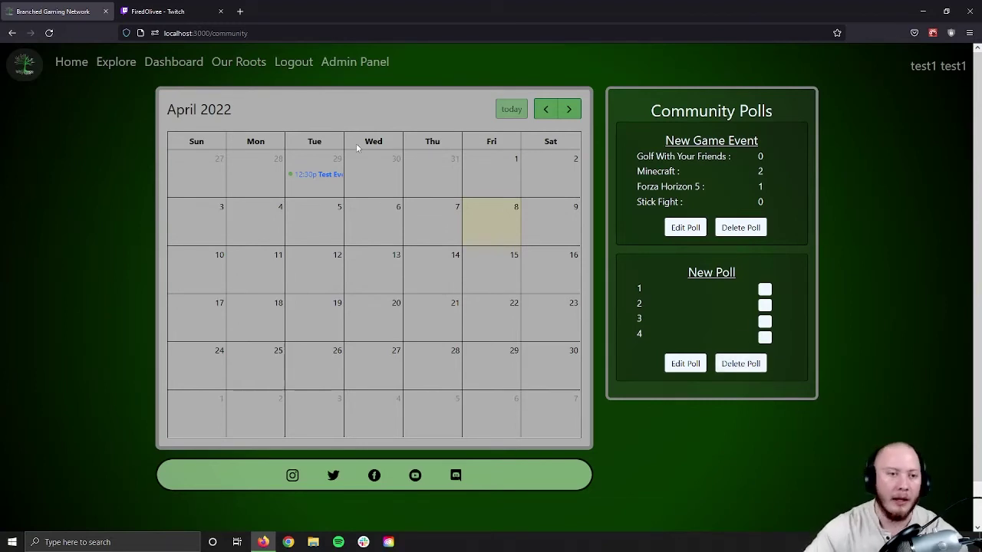
pyautogui.click(222, 66)
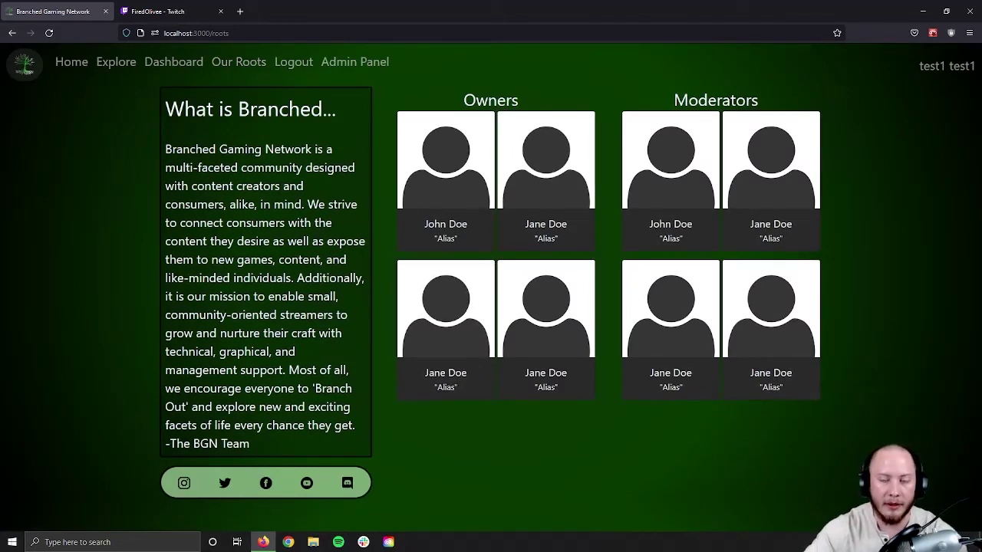
# - Remove the weaselcake partner card in the Admin Panel, then go back to the Explore page
pyautogui.click(344, 64)
pyautogui.scroll(-1, 527, 460)
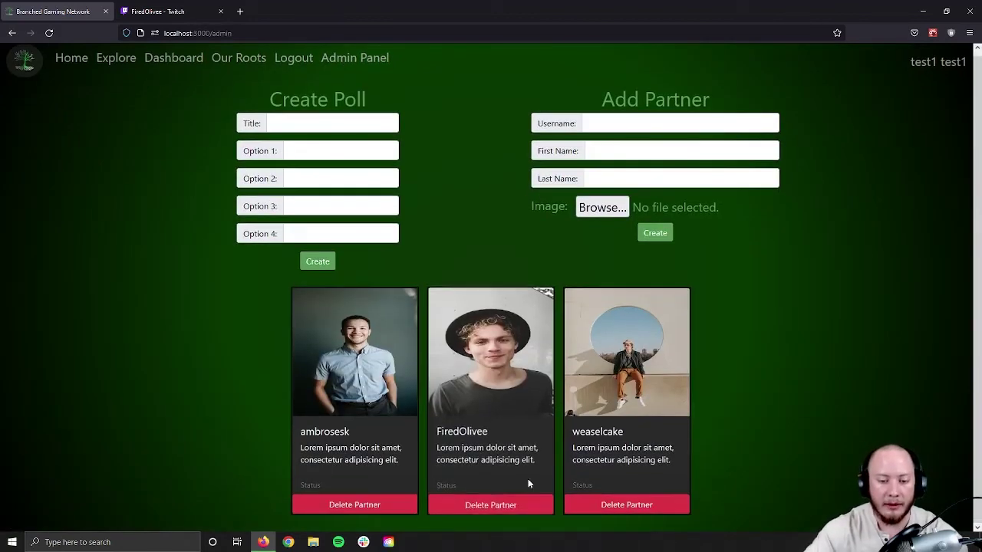
pyautogui.click(626, 512)
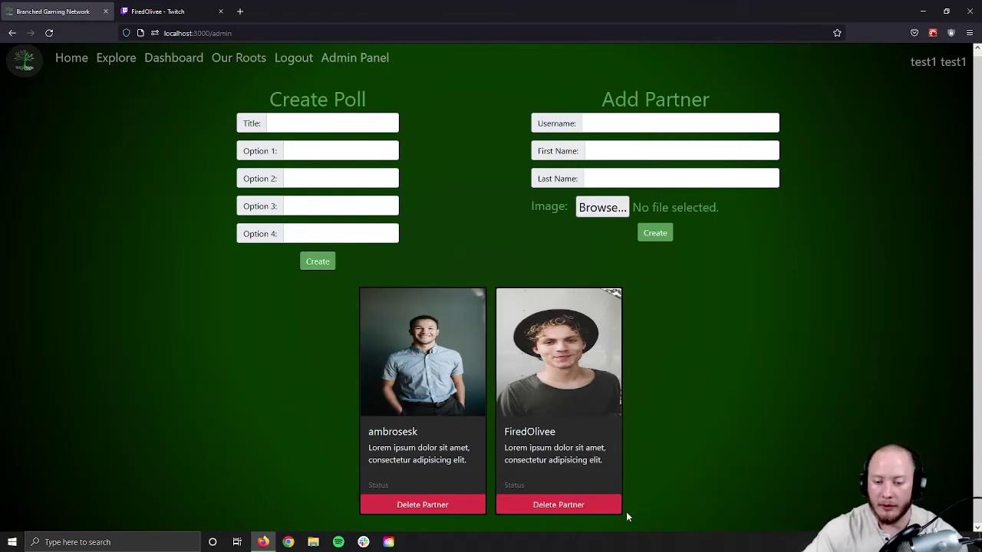
pyautogui.click(115, 62)
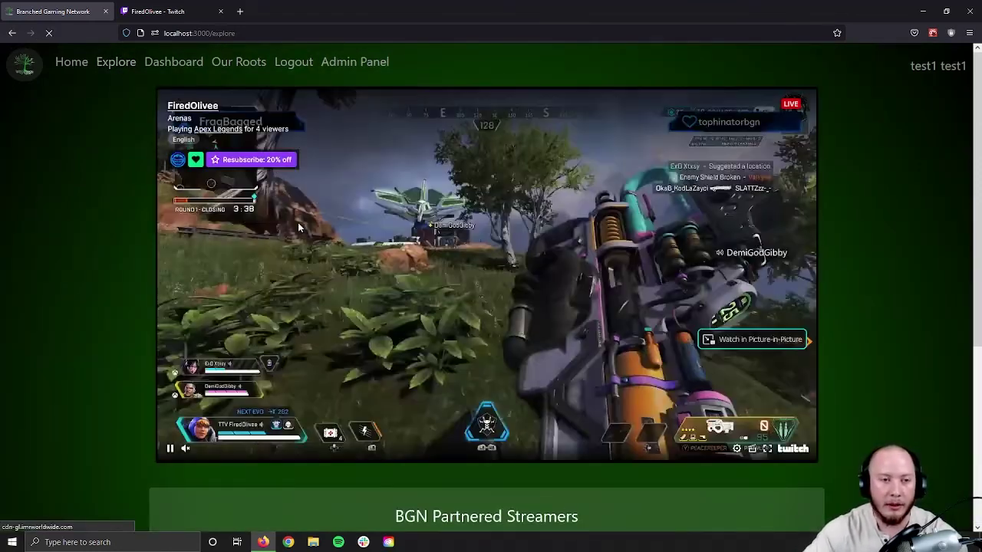